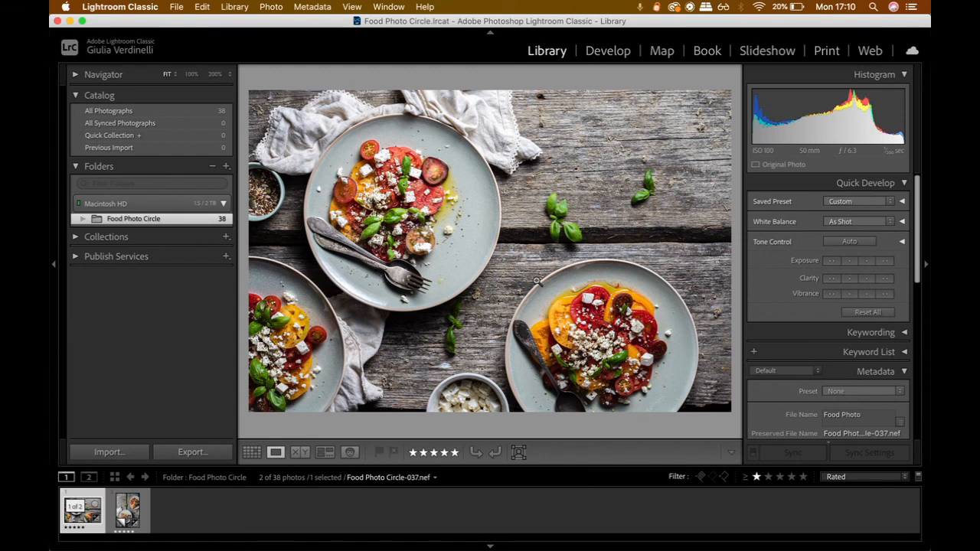
- Open the application preferences and keep English as the interface language
left_click(85, 9)
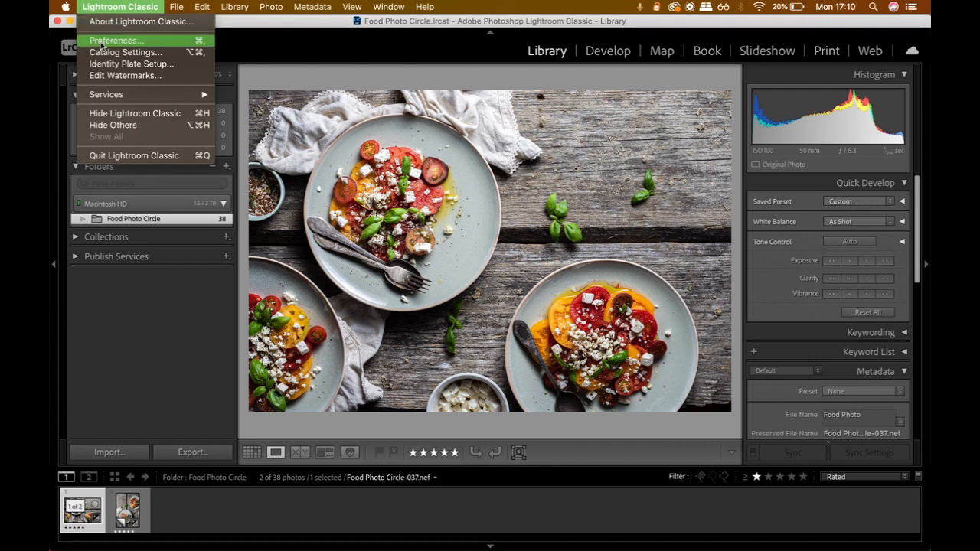
left_click(102, 42)
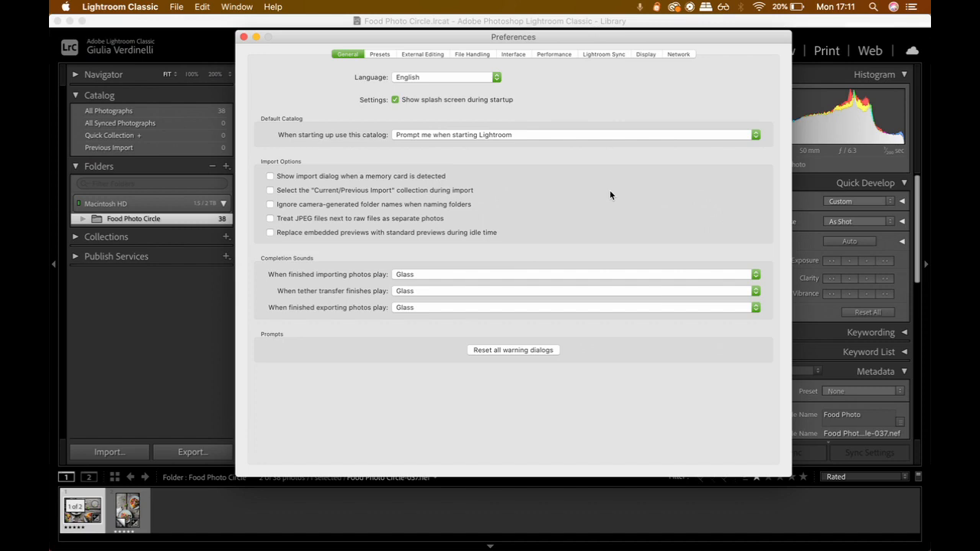
left_click(438, 80)
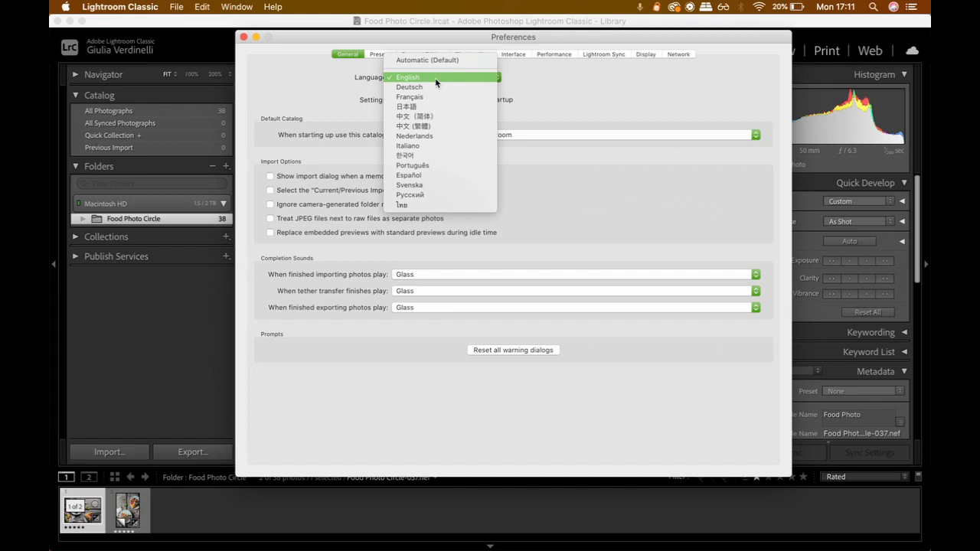
left_click(497, 79)
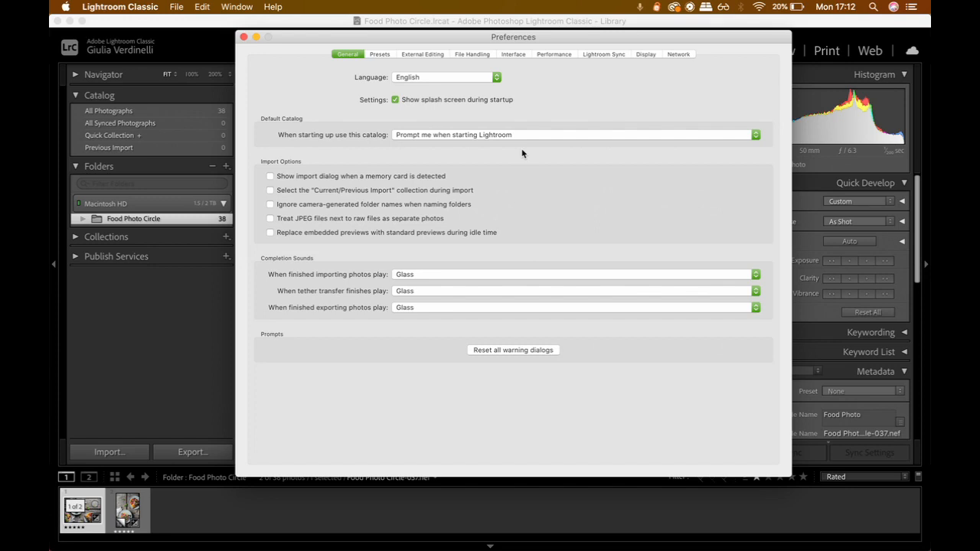
- Set the default startup catalog option to "Prompt me when starting Lightroom"
left_click(521, 135)
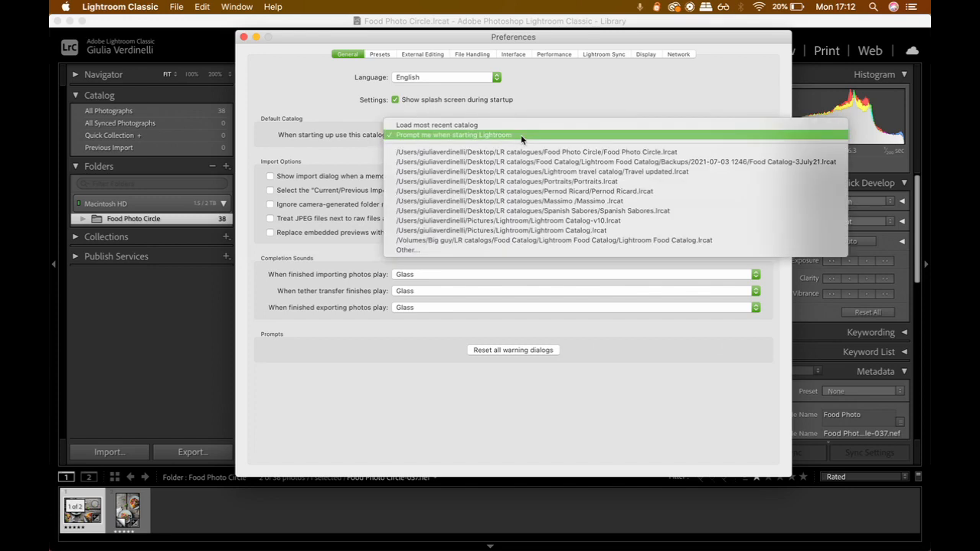
left_click(521, 135)
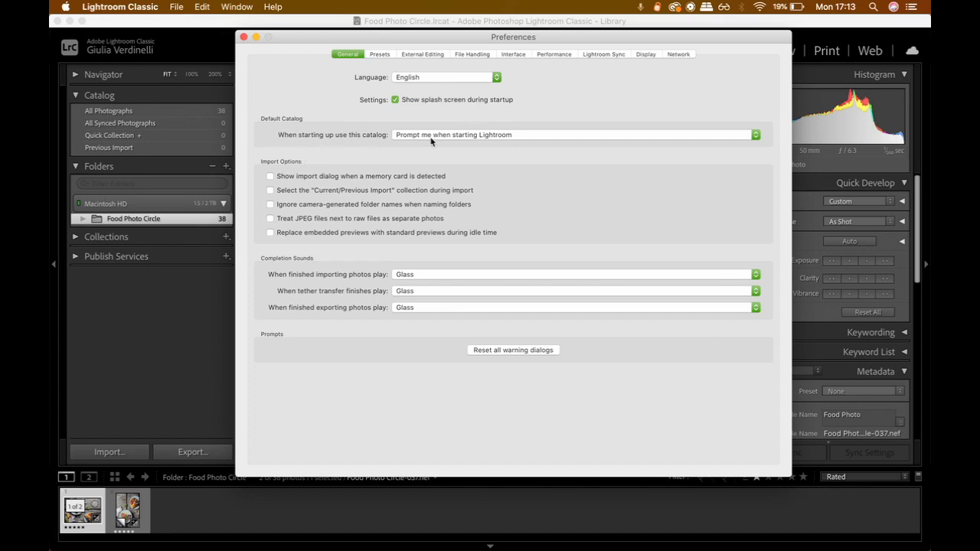
mouse_move(435, 141)
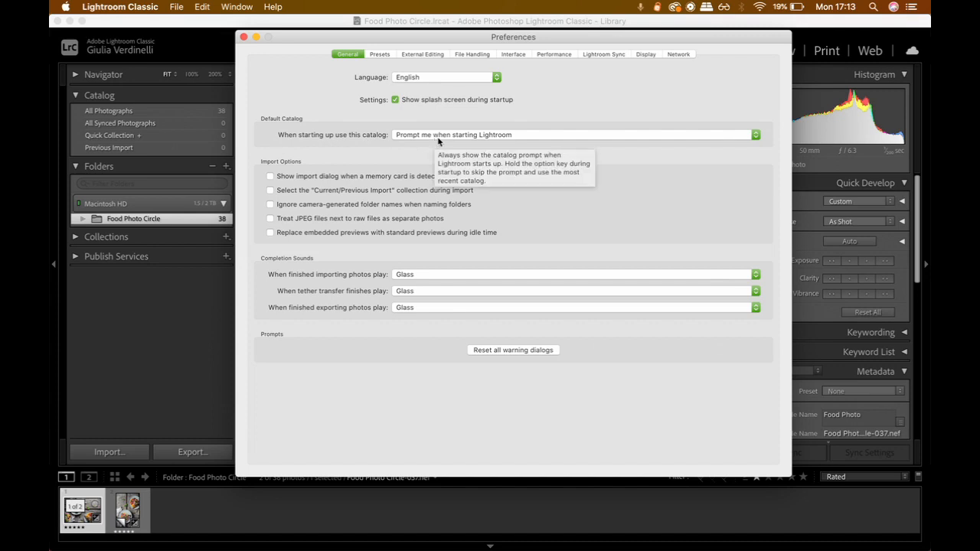
left_click(438, 138)
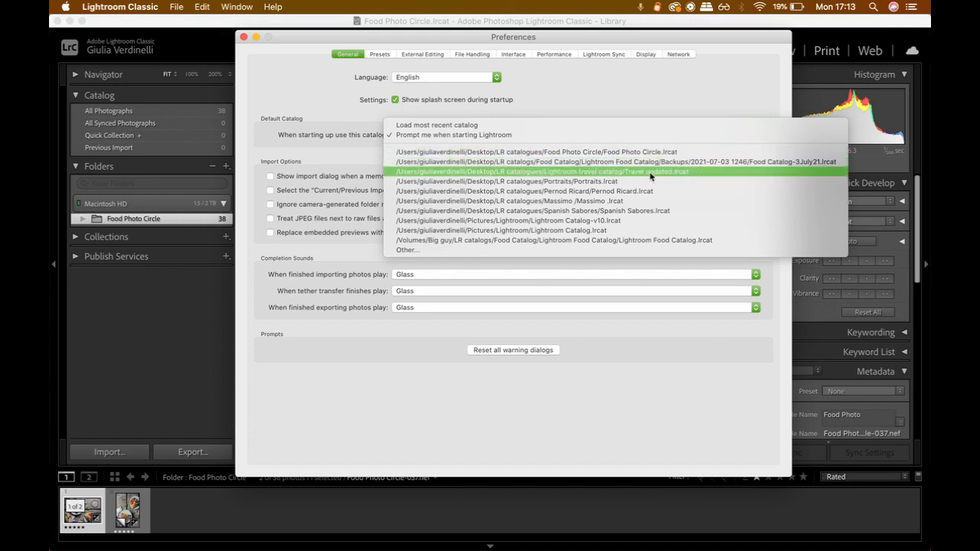
left_click(491, 134)
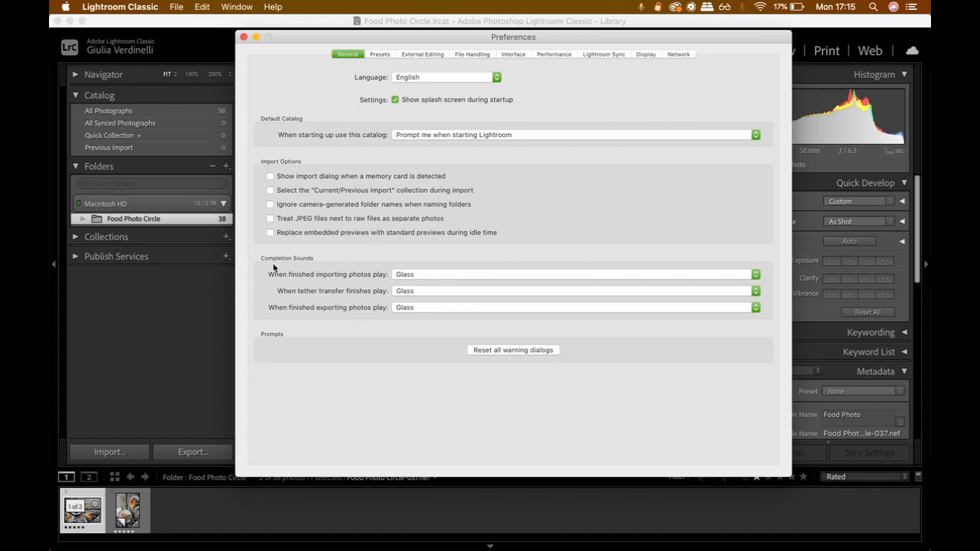
- Choose Glass as the completion sound for finished photo imports
left_click(414, 275)
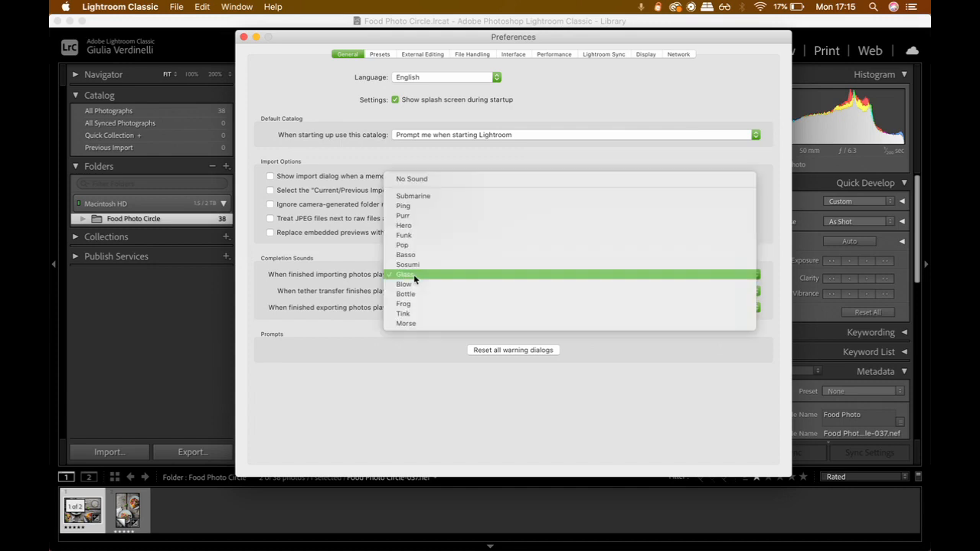
left_click(414, 274)
left_click(414, 278)
left_click(415, 277)
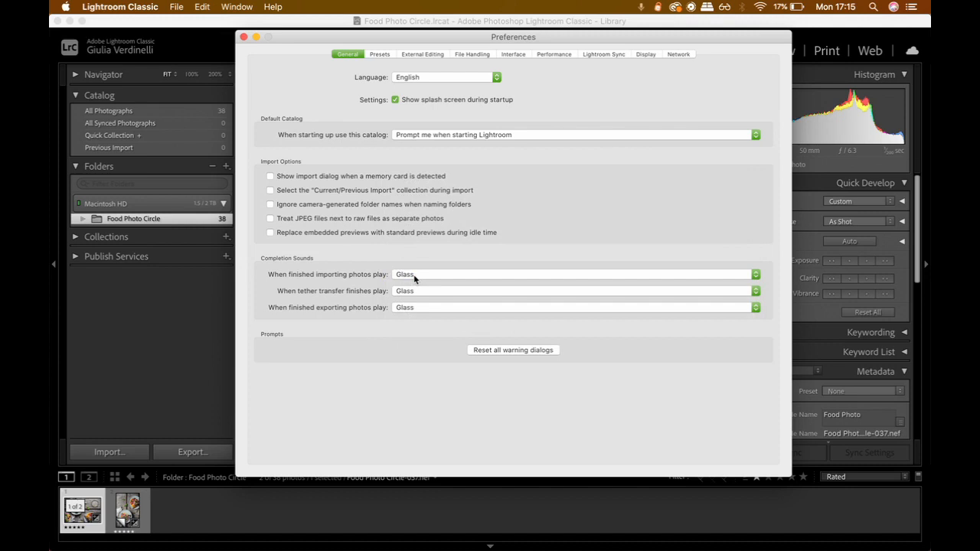
left_click(414, 276)
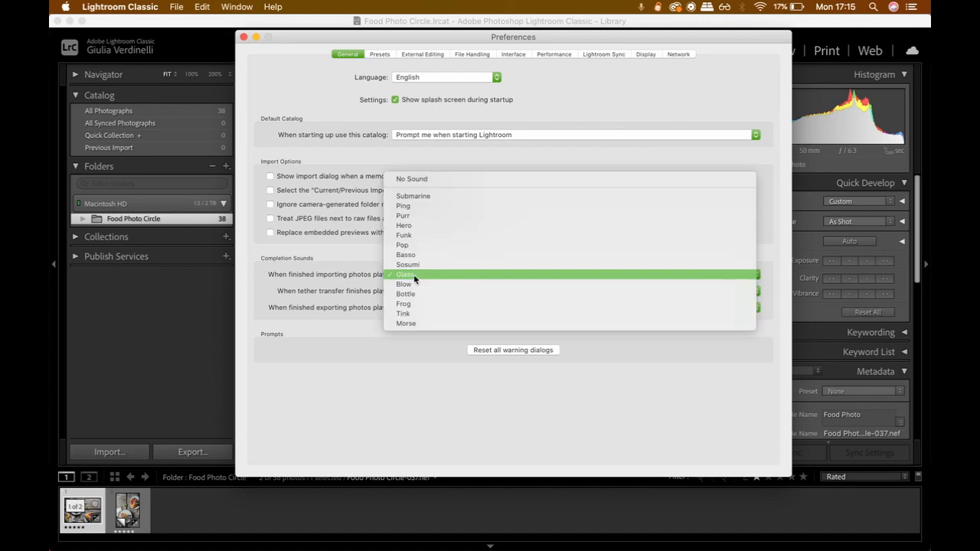
left_click(414, 274)
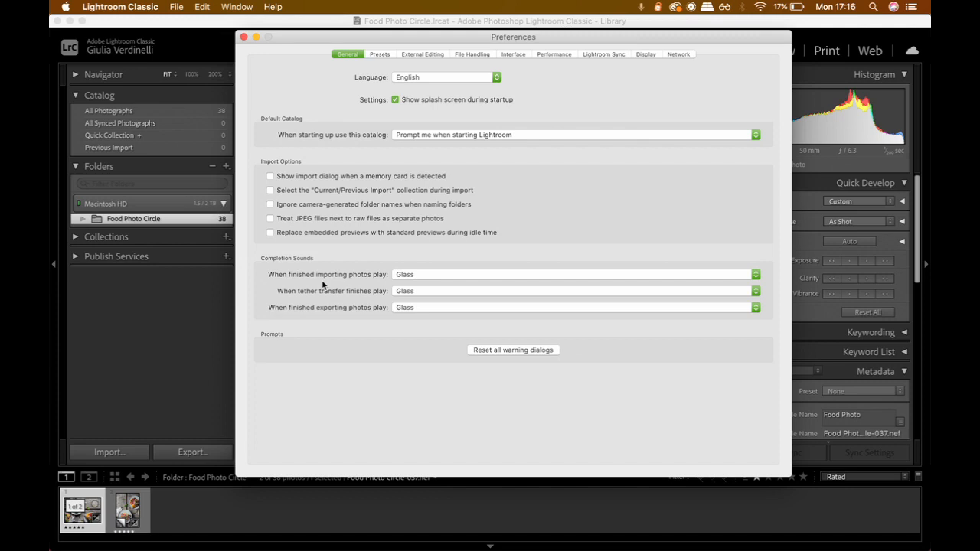
left_click(412, 275)
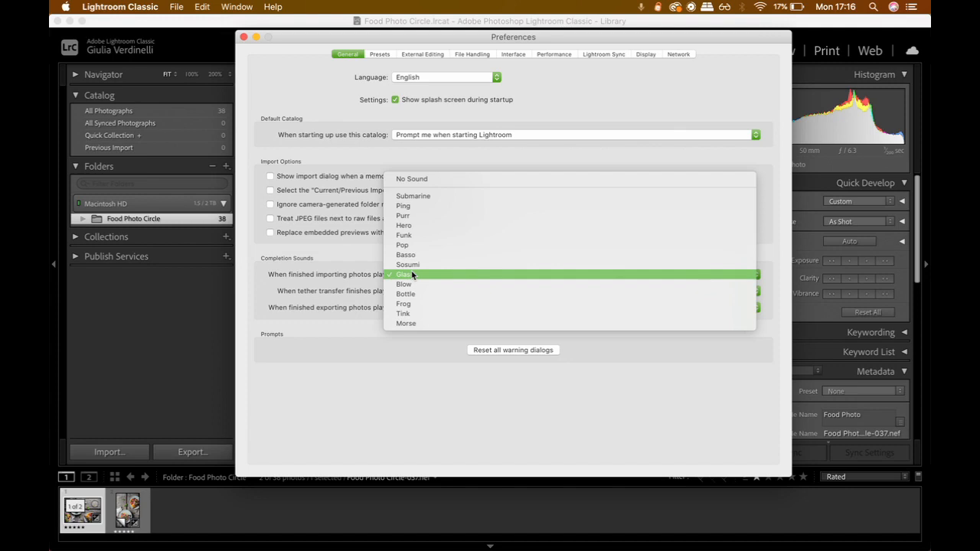
left_click(412, 275)
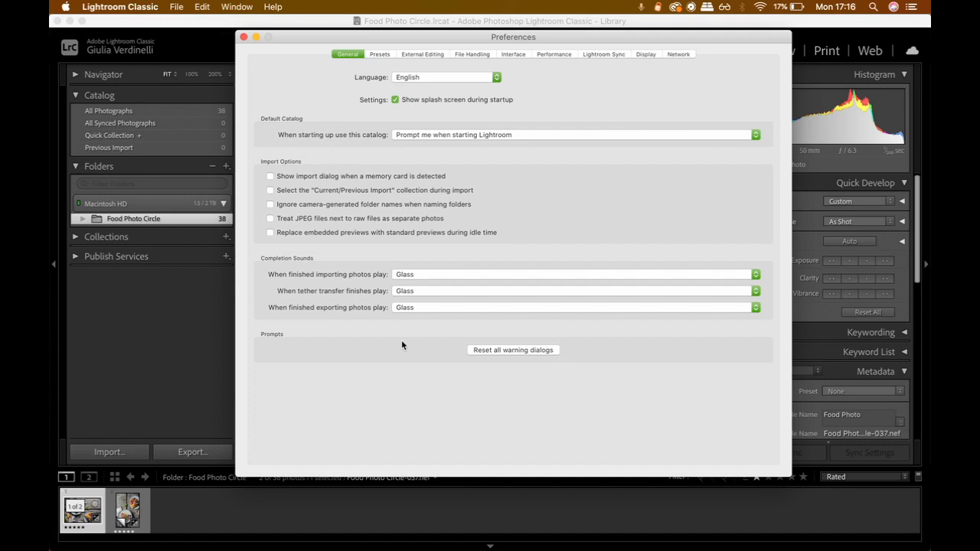
- Look over the preset preferences and set the color space for external editing in Photoshop to ProPhoto RGB
left_click(380, 55)
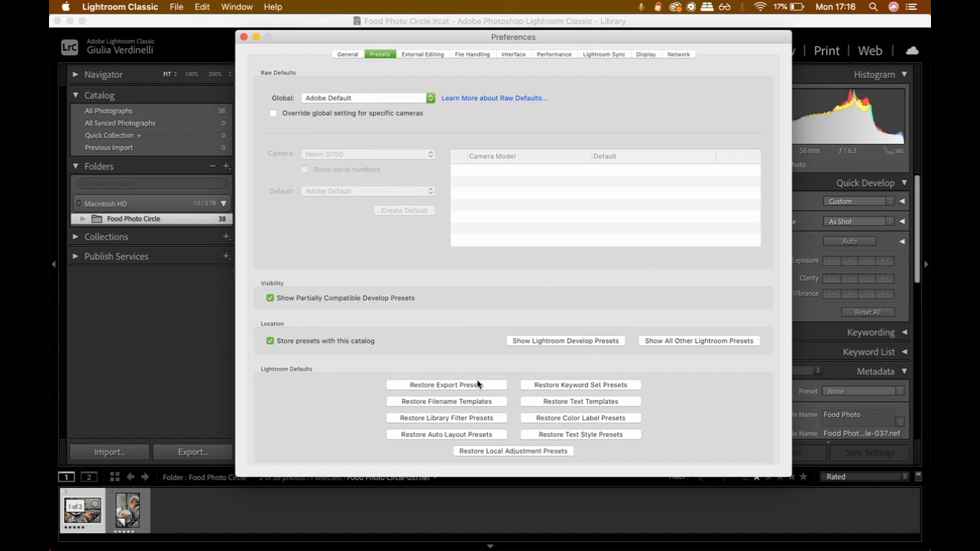
left_click(412, 57)
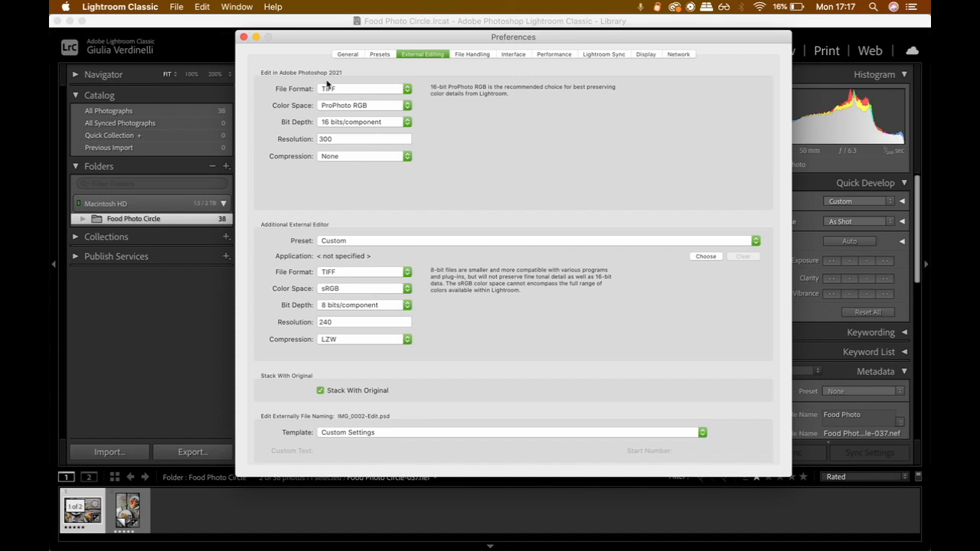
left_click(365, 111)
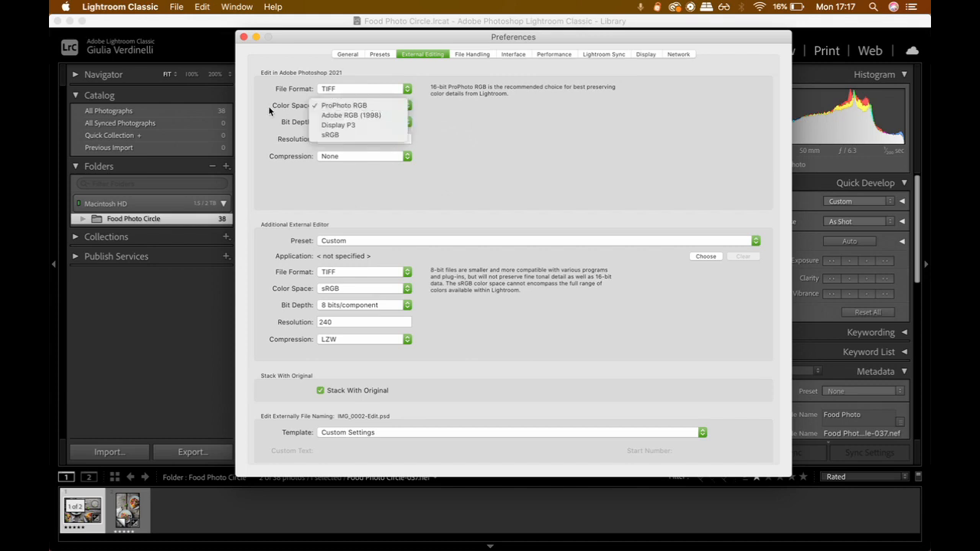
left_click(335, 108)
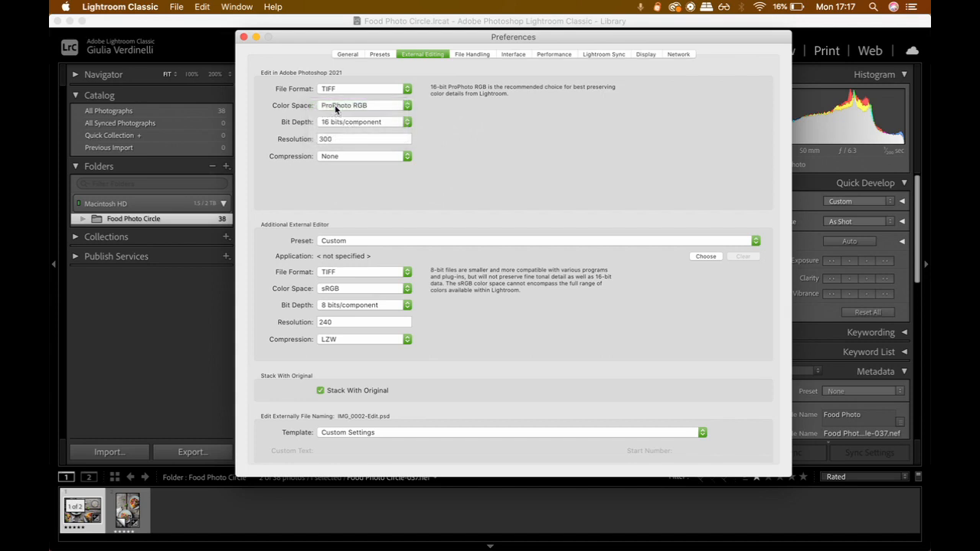
left_click(363, 111)
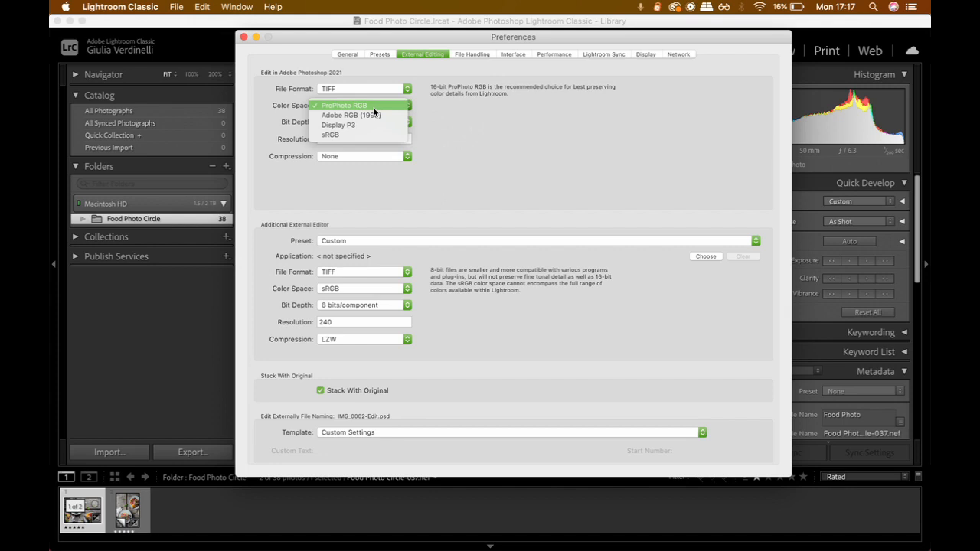
left_click(441, 114)
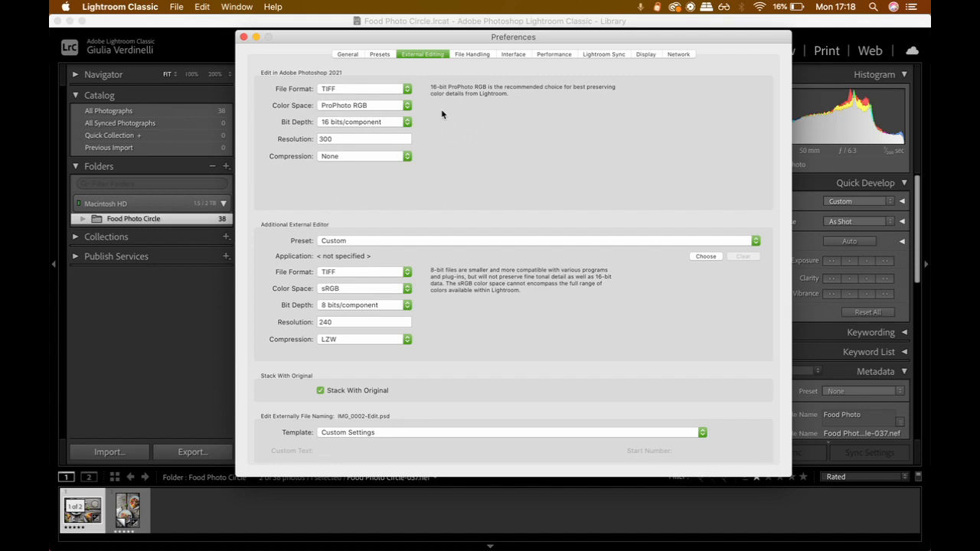
- Set Photoshop external editing to 16 bits/component, resolution 300 and no compression
left_click(342, 125)
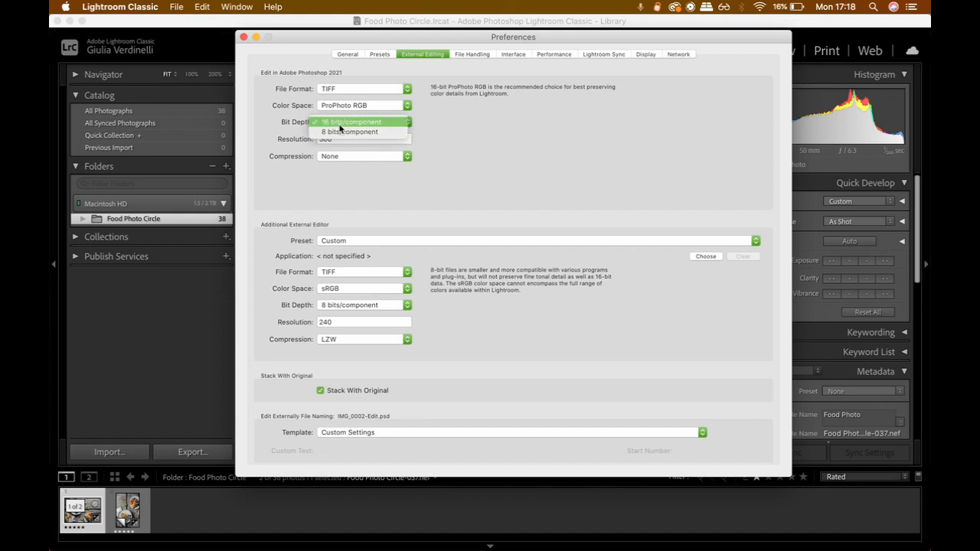
left_click(337, 123)
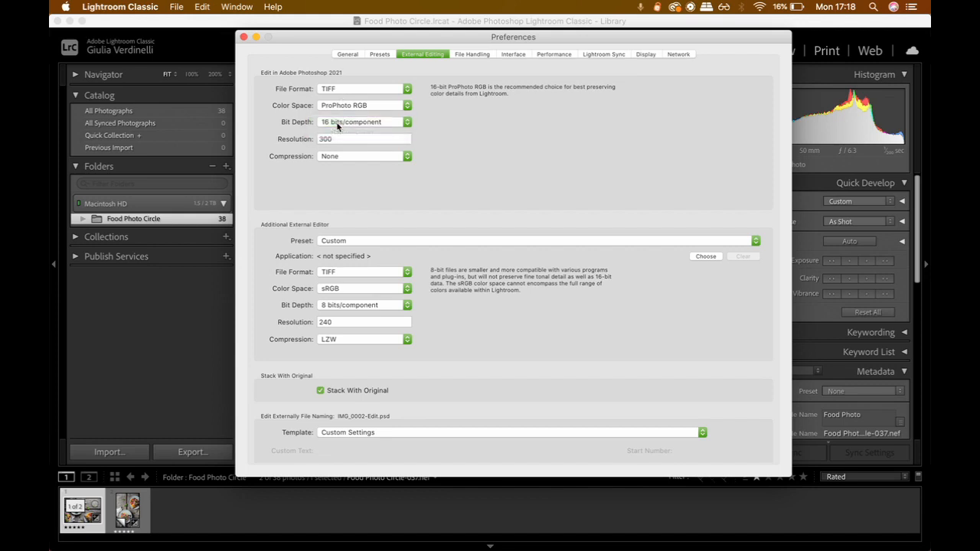
left_click(337, 126)
left_click(337, 125)
left_click(339, 140)
left_click(337, 140)
left_click(465, 140)
left_click(353, 159)
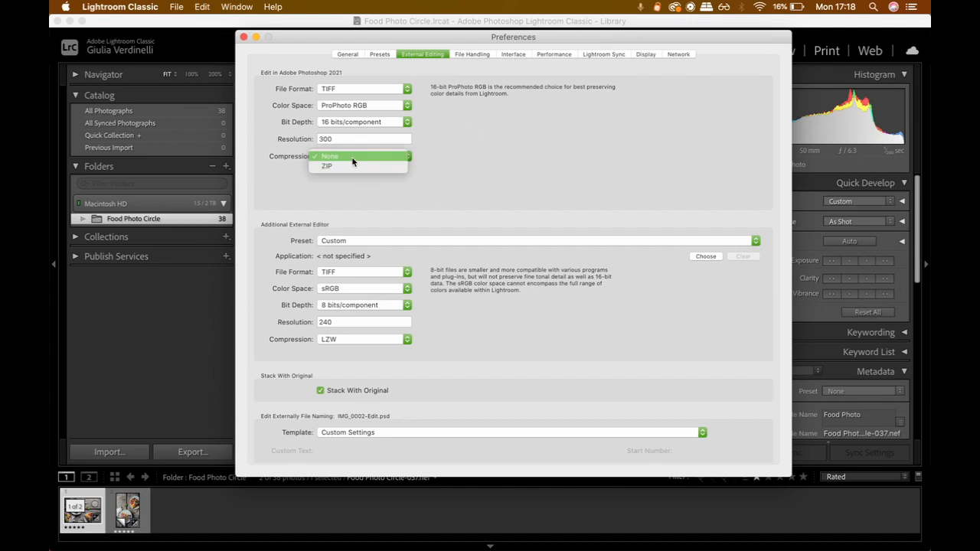
left_click(352, 158)
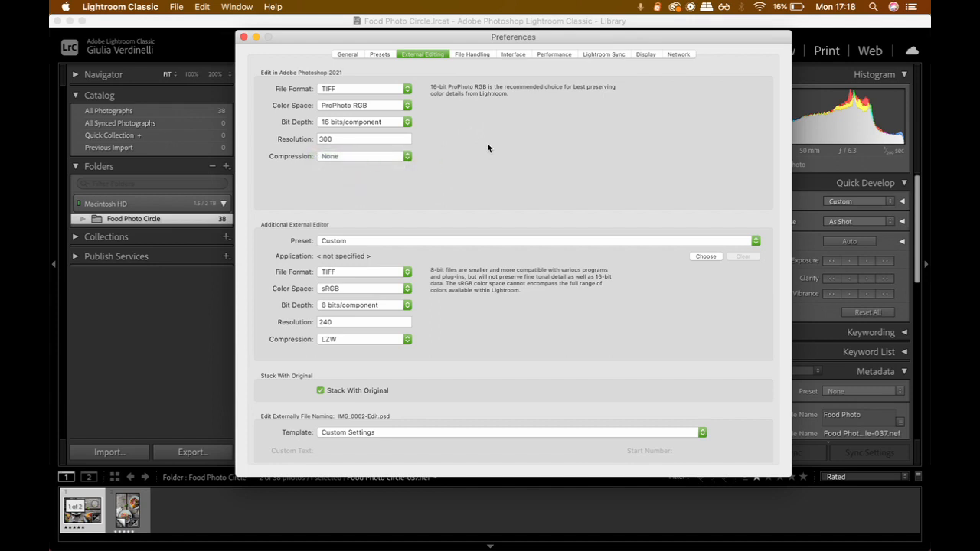
- Look over the interface preferences and set the Camera Raw cache's maximum size to 99 GB in the performance preferences
left_click(513, 55)
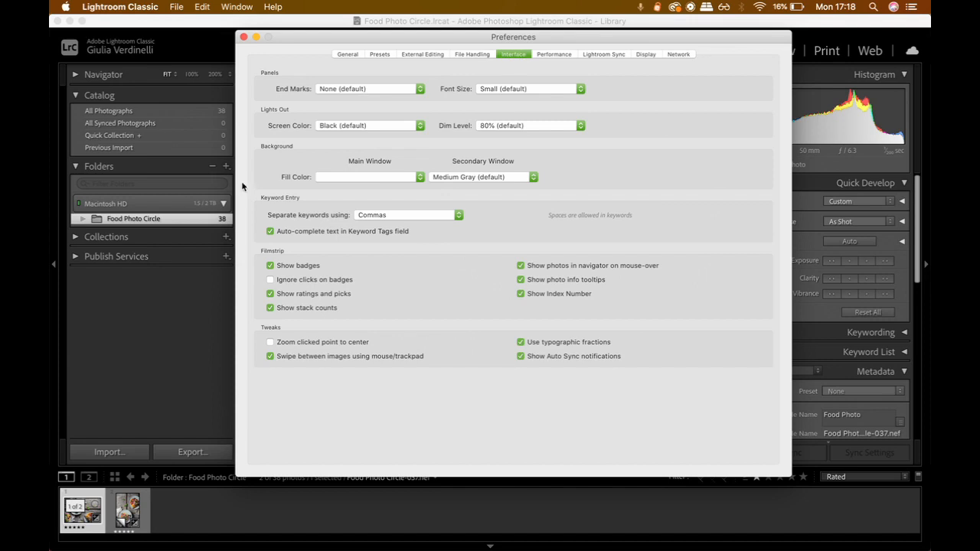
left_click(548, 55)
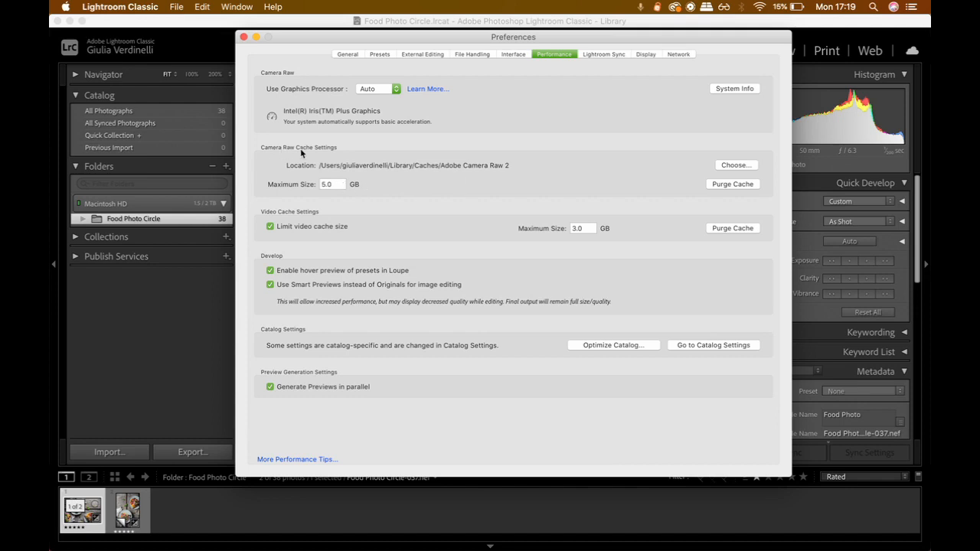
left_click(332, 184)
type("99")
left_click(389, 187)
left_click(329, 186)
left_click(364, 189)
- View the catalog-specific settings from the performance preferences, and close them
scroll(488, 146, "down", 1)
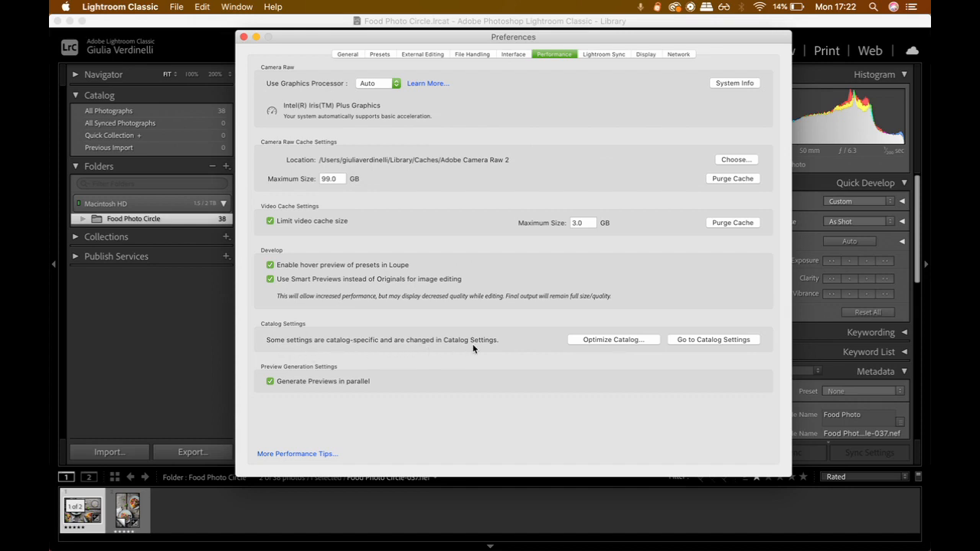
left_click(699, 342)
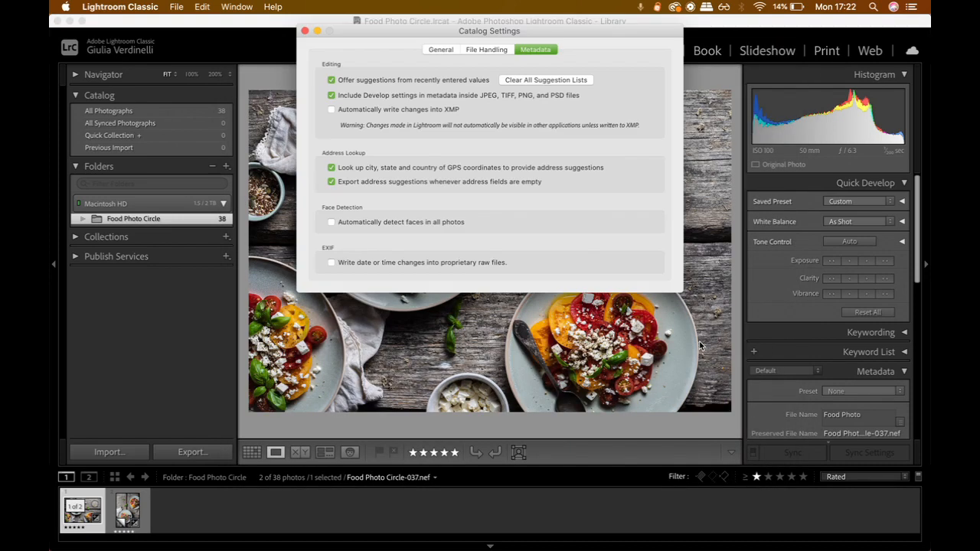
left_click(305, 32)
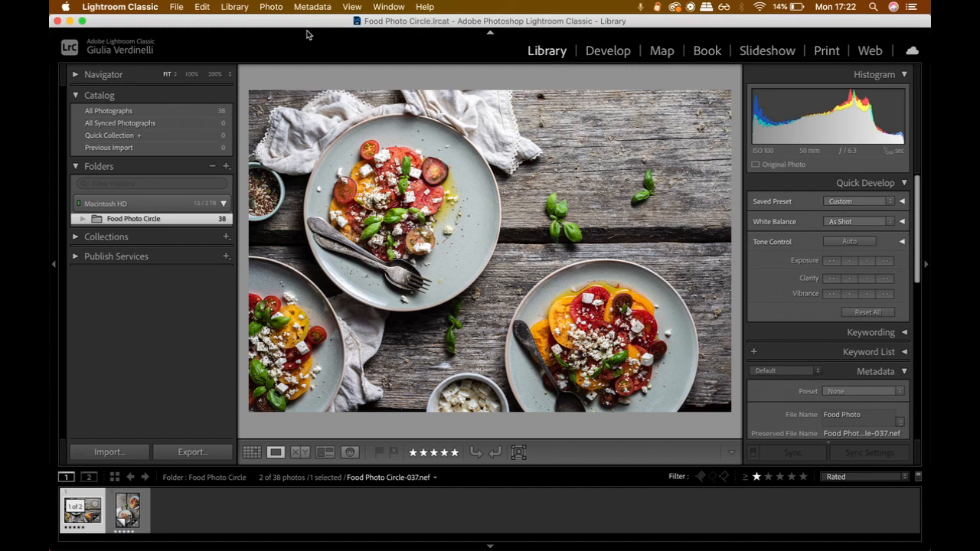
- Reopen the catalog settings at the general information and reveal the catalog's storage folder in Finder
left_click(131, 8)
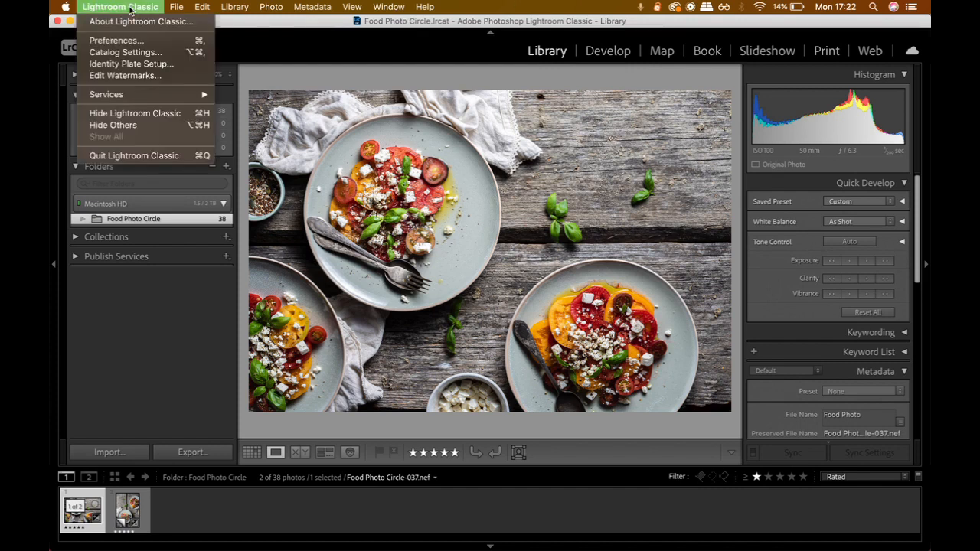
left_click(139, 52)
left_click(452, 49)
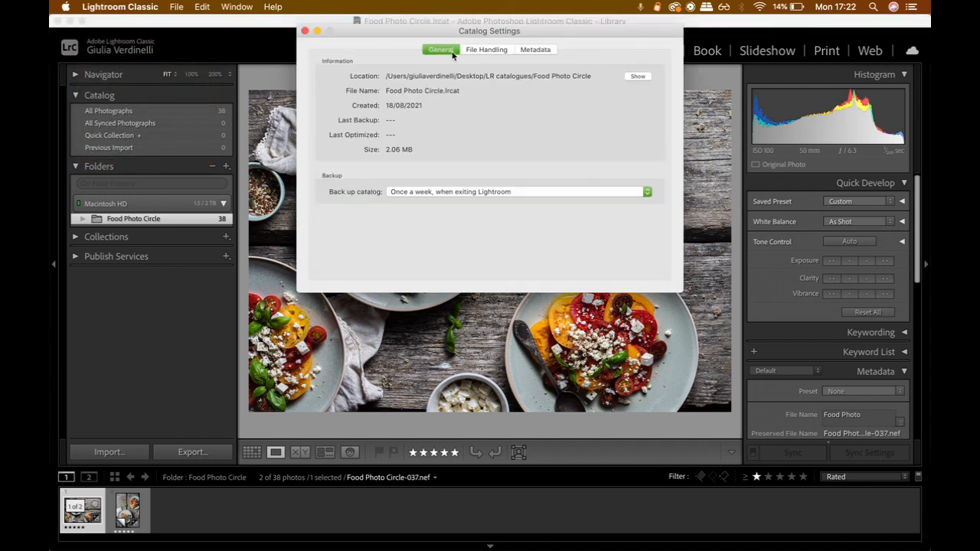
left_click_drag(450, 33, 460, 87)
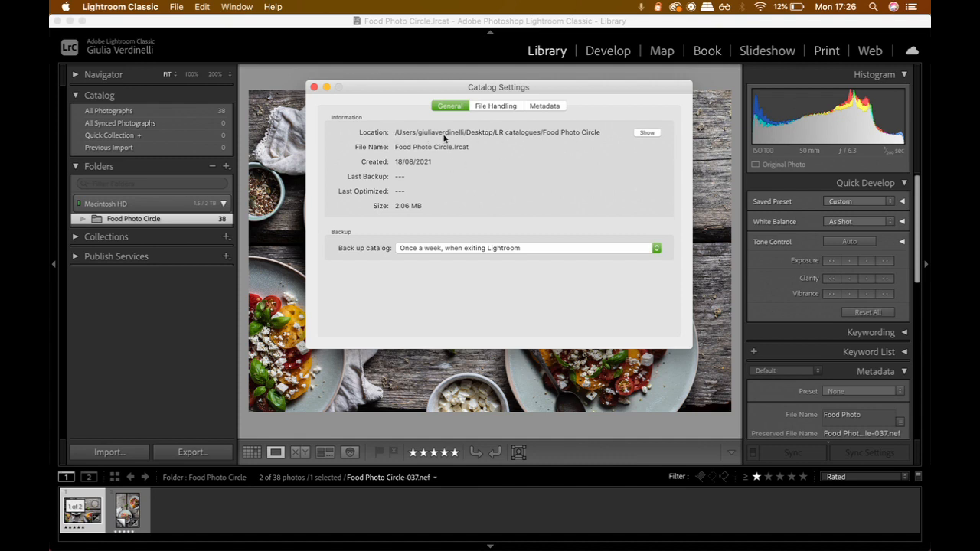
left_click(647, 133)
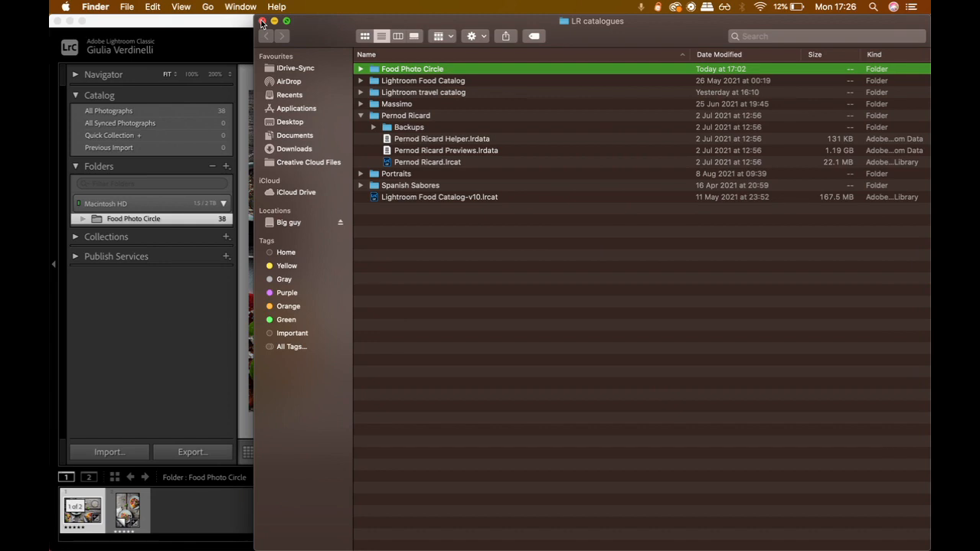
left_click(262, 20)
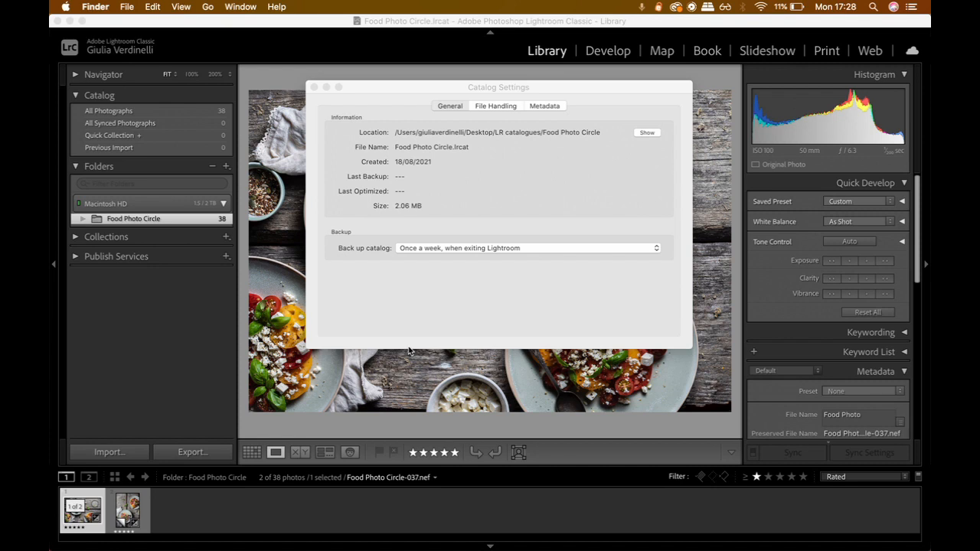
- Set the catalog backup schedule to every time Lightroom exits
left_click(437, 254)
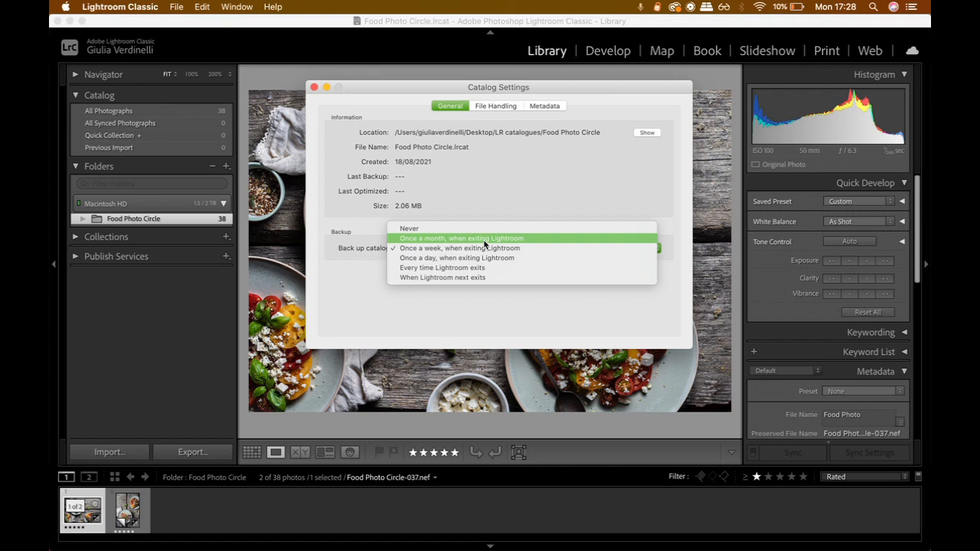
left_click(416, 267)
left_click(437, 251)
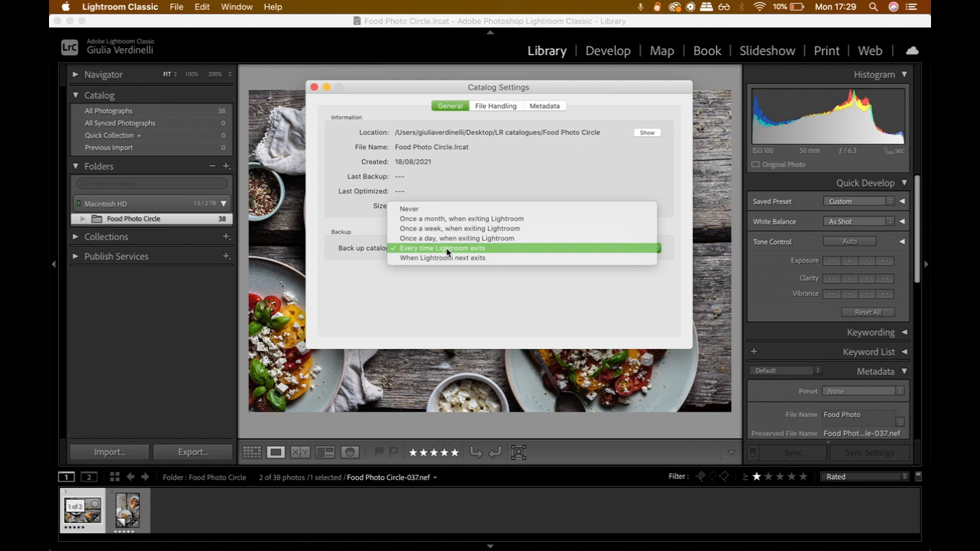
left_click(448, 249)
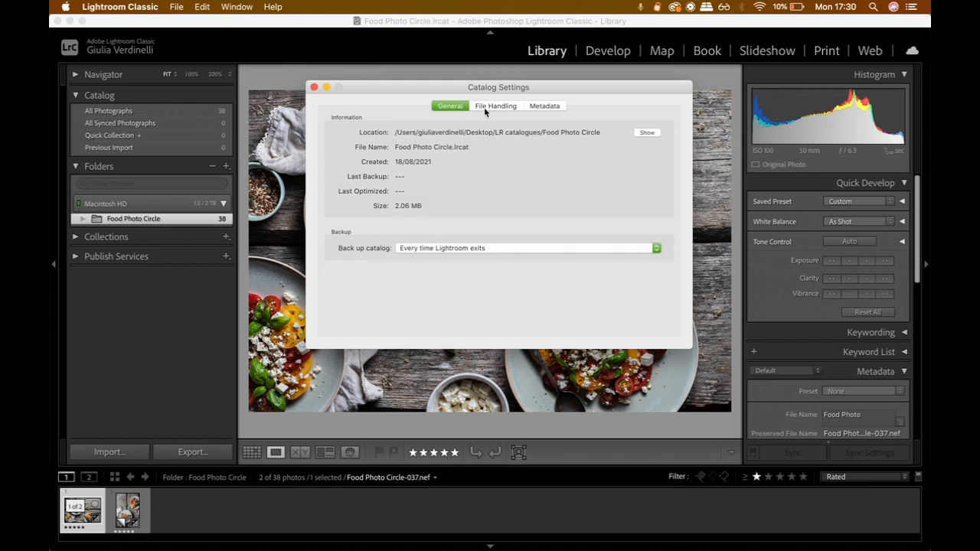
- Review the catalog's file handling settings and look through the available preview quality options
left_click(485, 107)
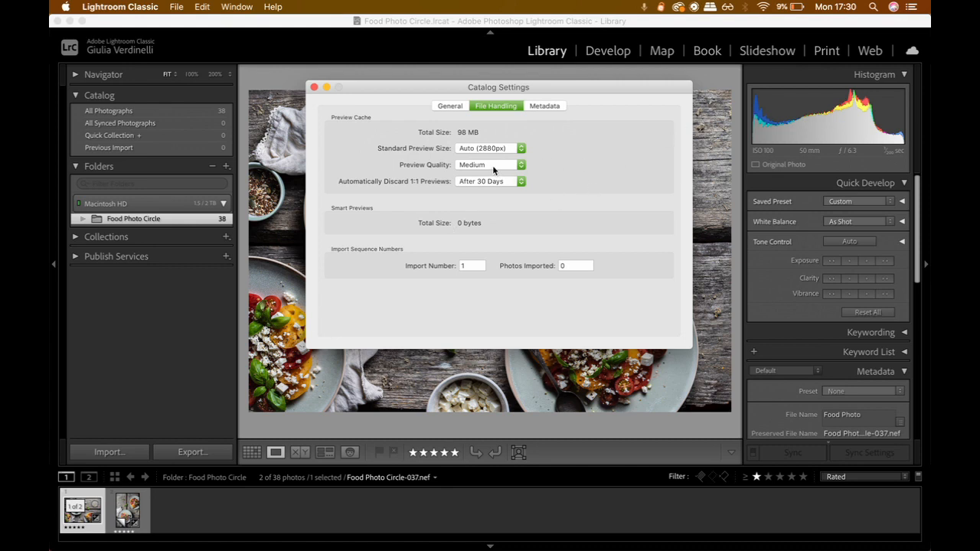
left_click(493, 166)
left_click(492, 166)
- Enable automatically writing changes into XMP in the catalog's metadata settings
left_click(546, 107)
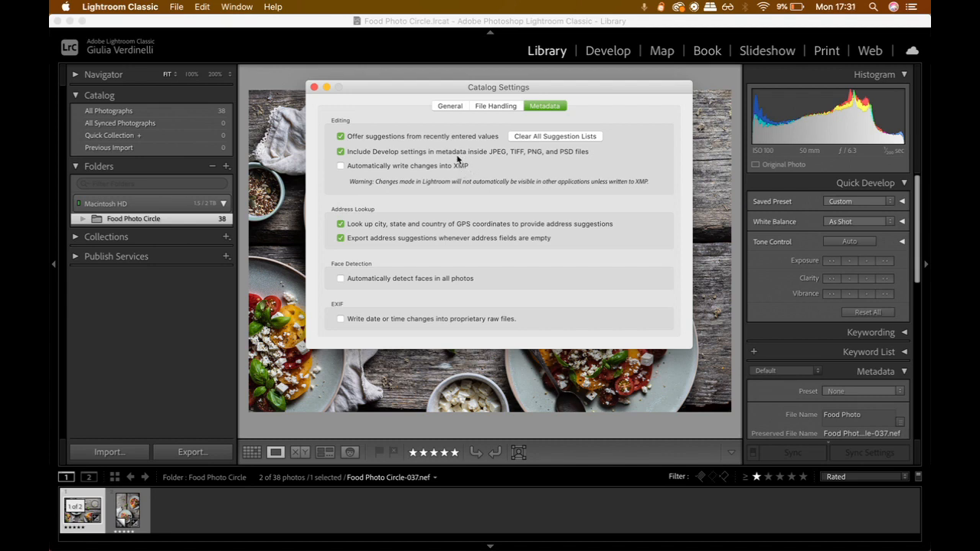
left_click(341, 167)
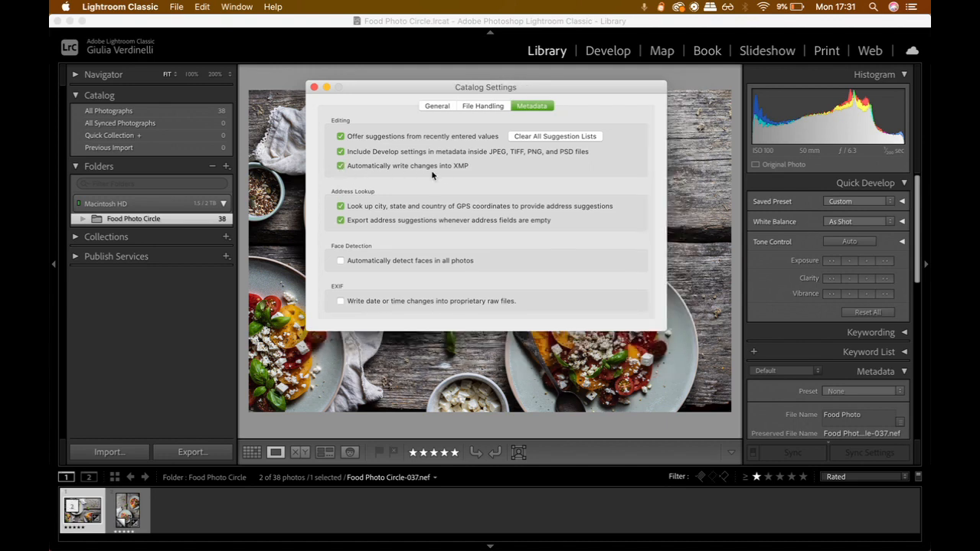
left_click(340, 167)
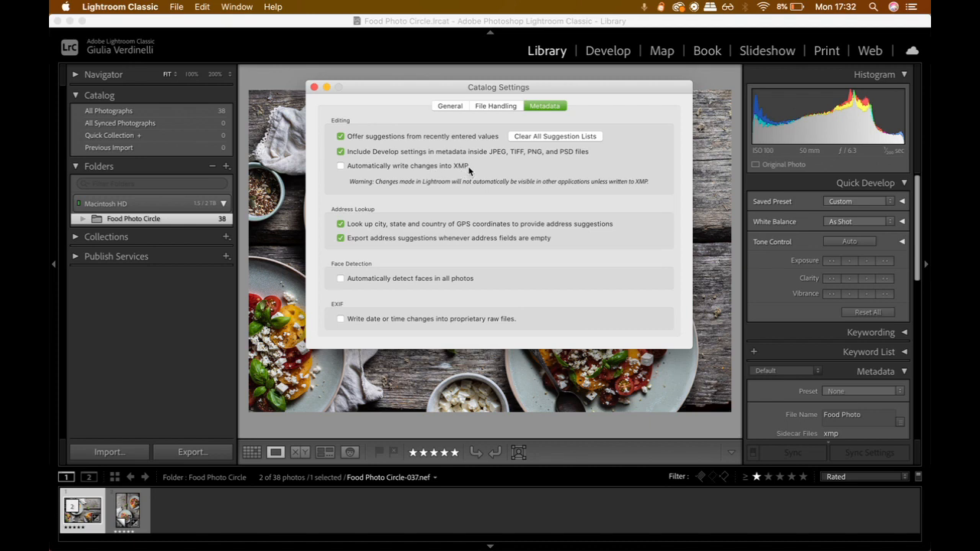
left_click(340, 167)
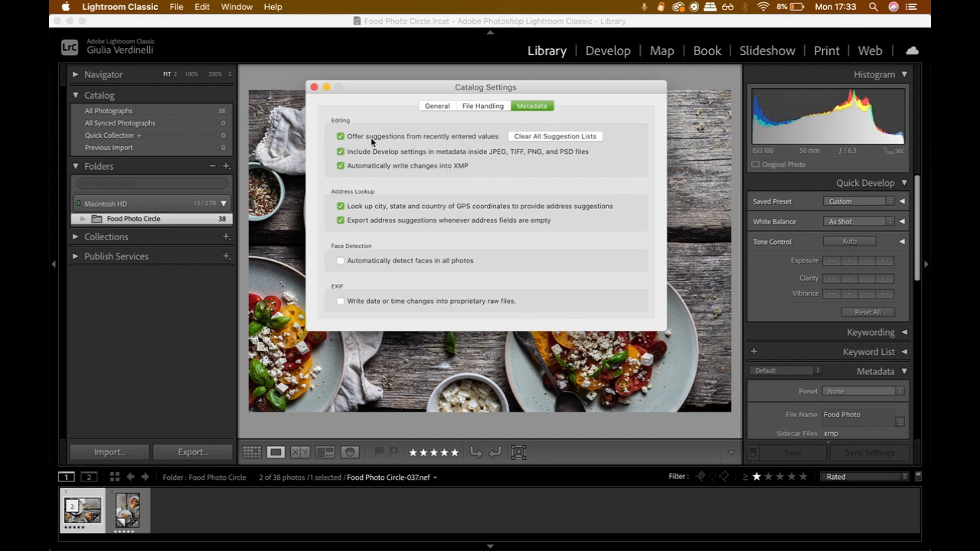
- Close the catalog settings and hide the module picker above the photo
left_click(314, 87)
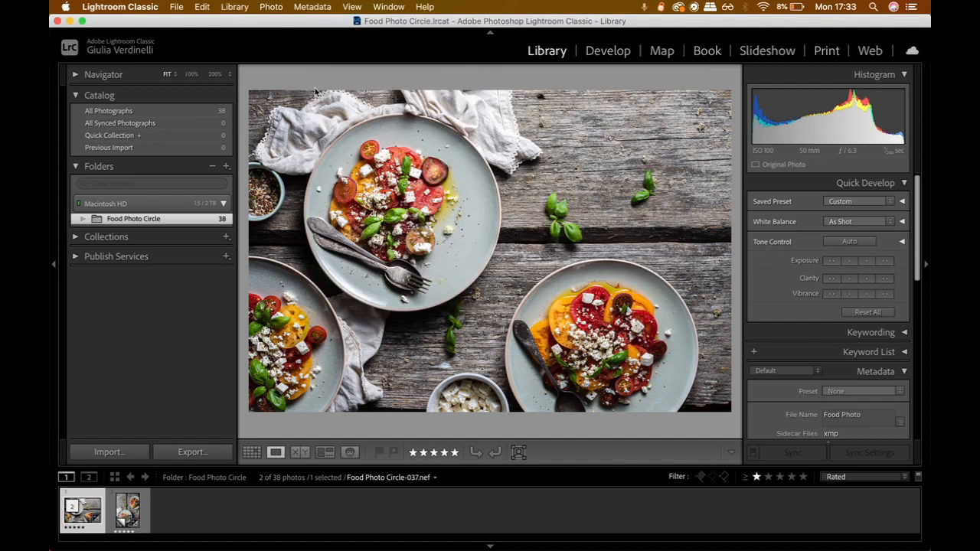
left_click(336, 32)
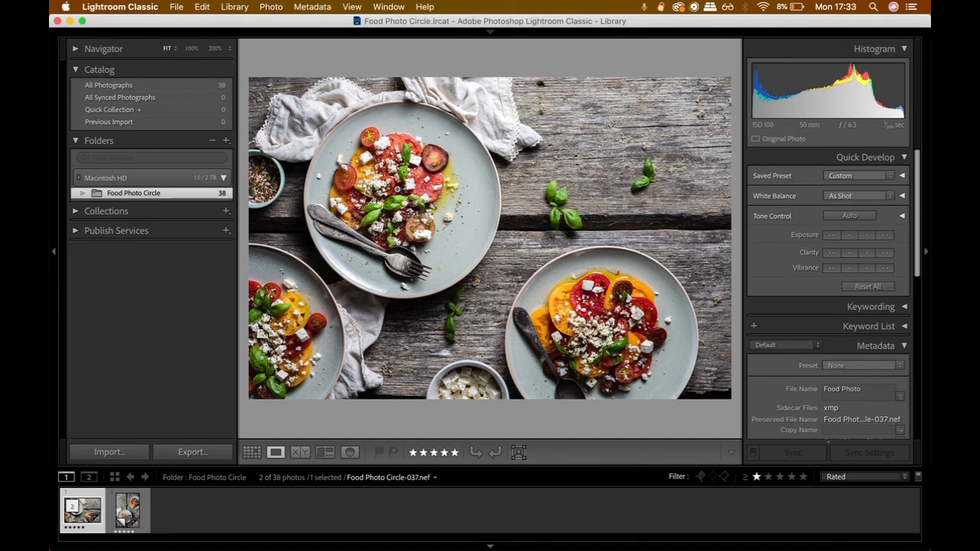